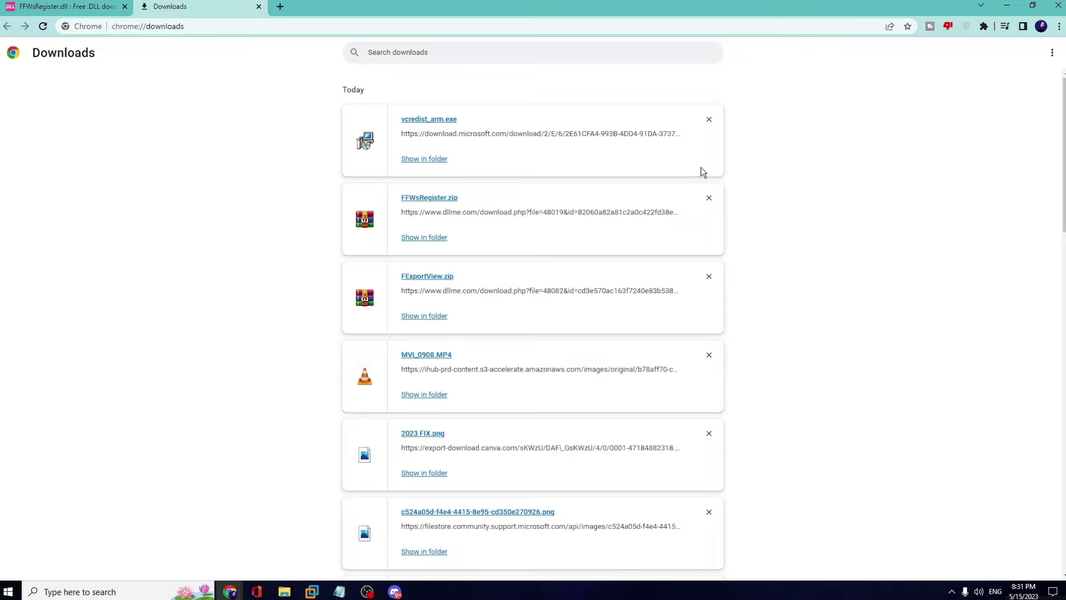
- Try running vcredist_arm.exe, dismiss the 'can't run' error, and check System Information
left_click(429, 120)
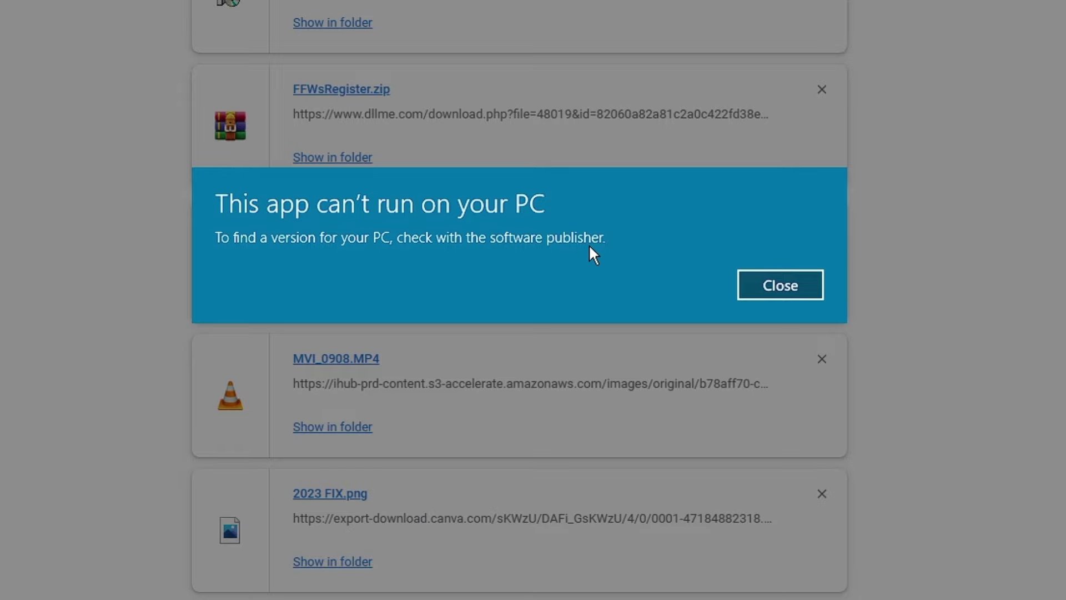
left_click(765, 271)
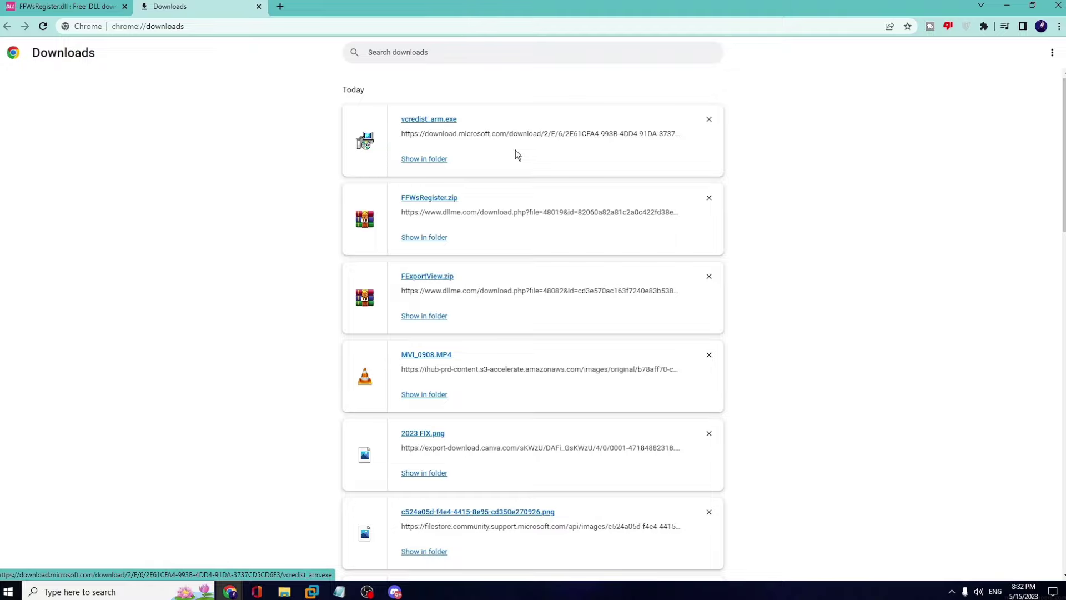
left_click(153, 590)
type("system")
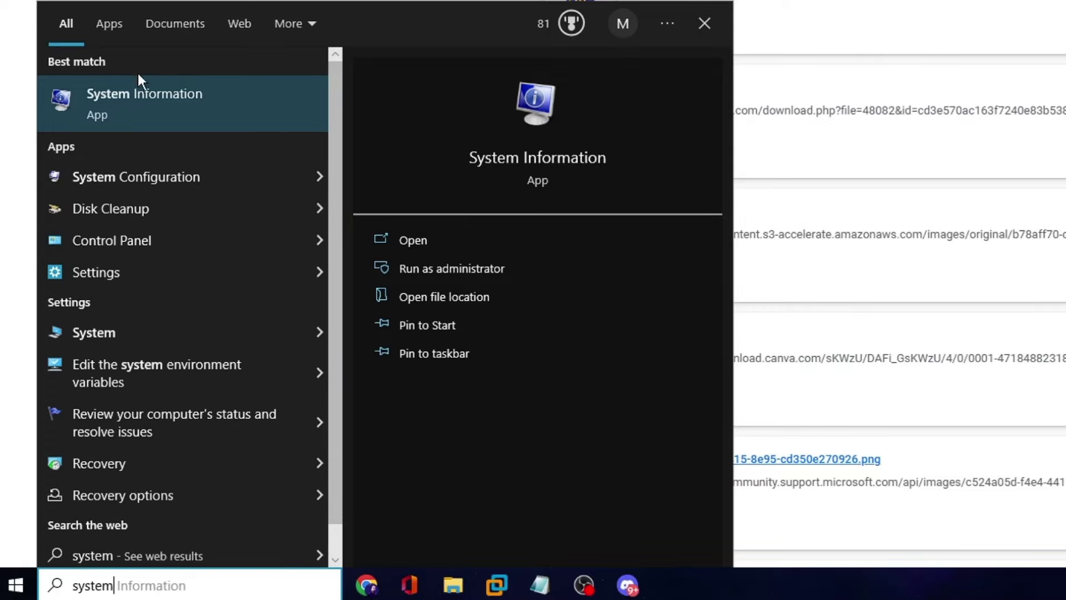
left_click(142, 89)
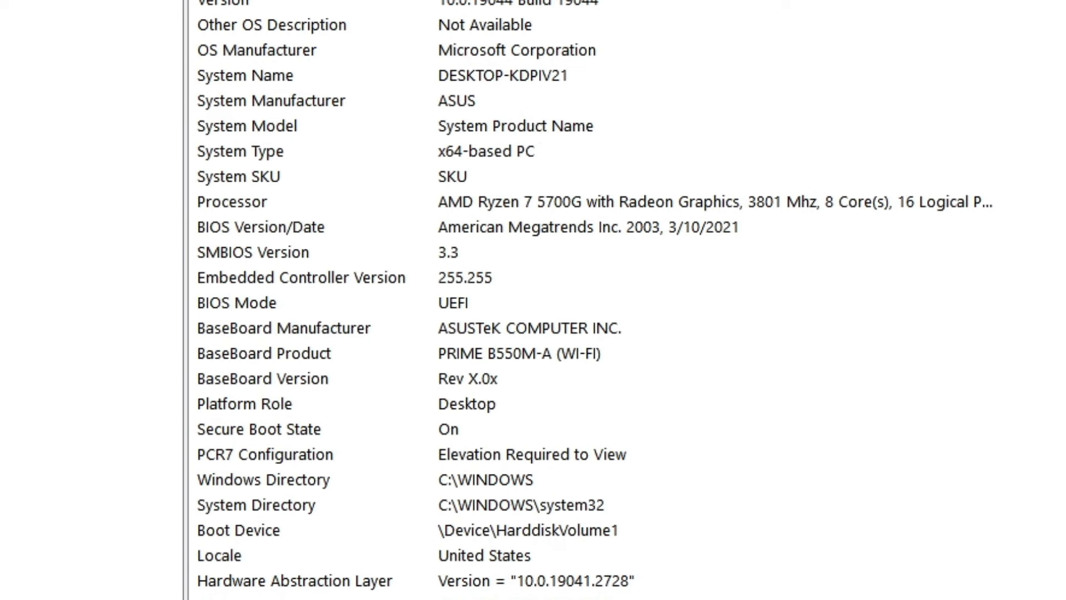
left_click(974, 35)
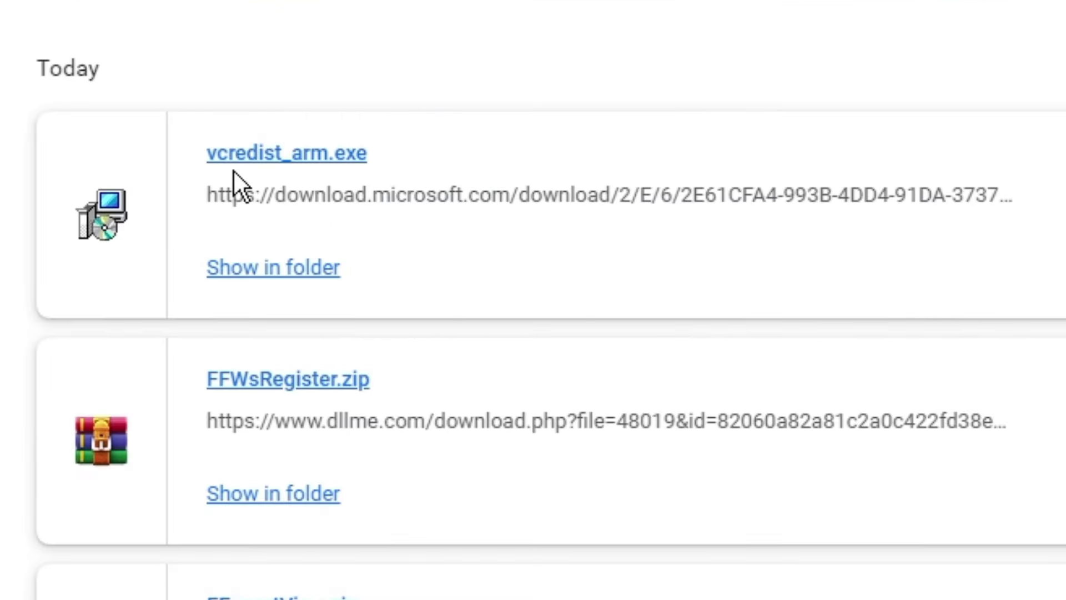
- Google 'download vcredist_arm.exe' and open the Microsoft Visual C++ 2012 Update 4 result
left_click(282, 12)
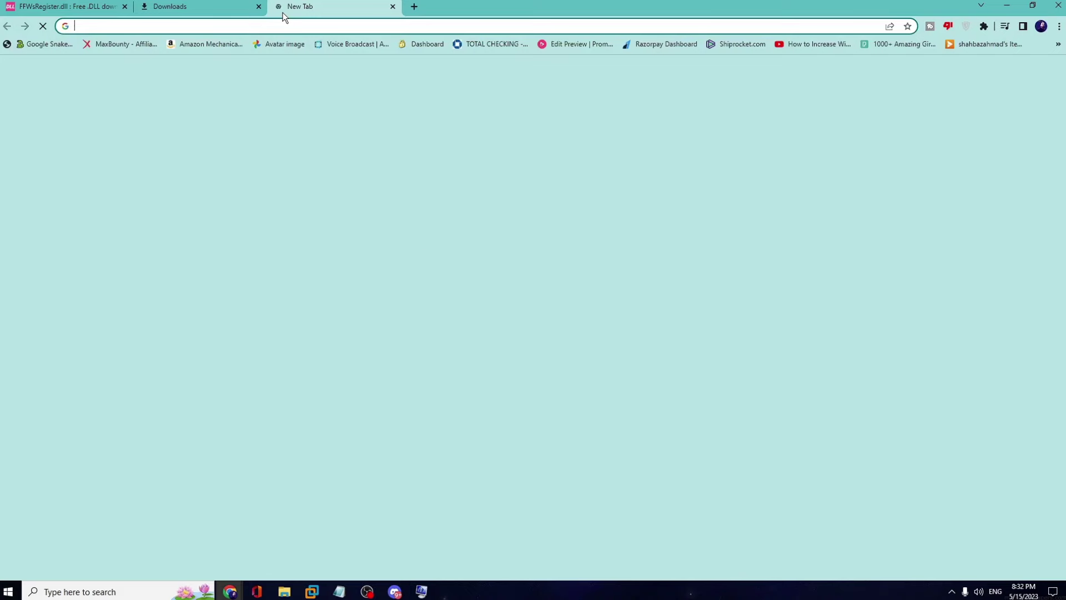
type("g")
key("Return")
type("vc")
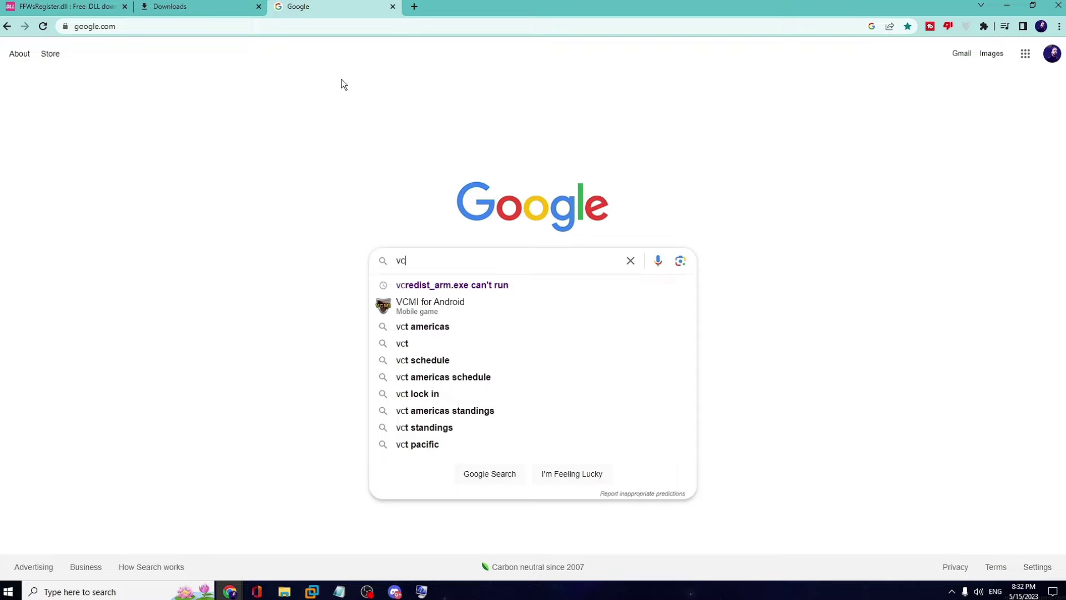
key("Down")
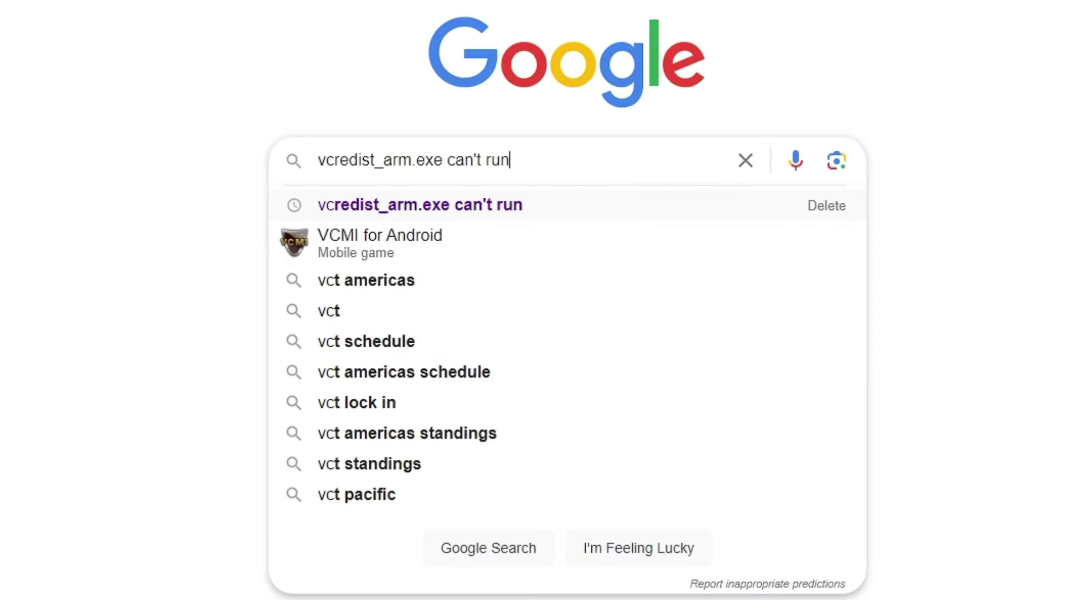
key("BackSpace")
key("BackSpace")
key("BackSpace")
key("BackSpace")
key("BackSpace")
key("BackSpace")
key("BackSpace")
key("BackSpace")
key("BackSpace")
key("BackSpace")
key("Left")
key("Left")
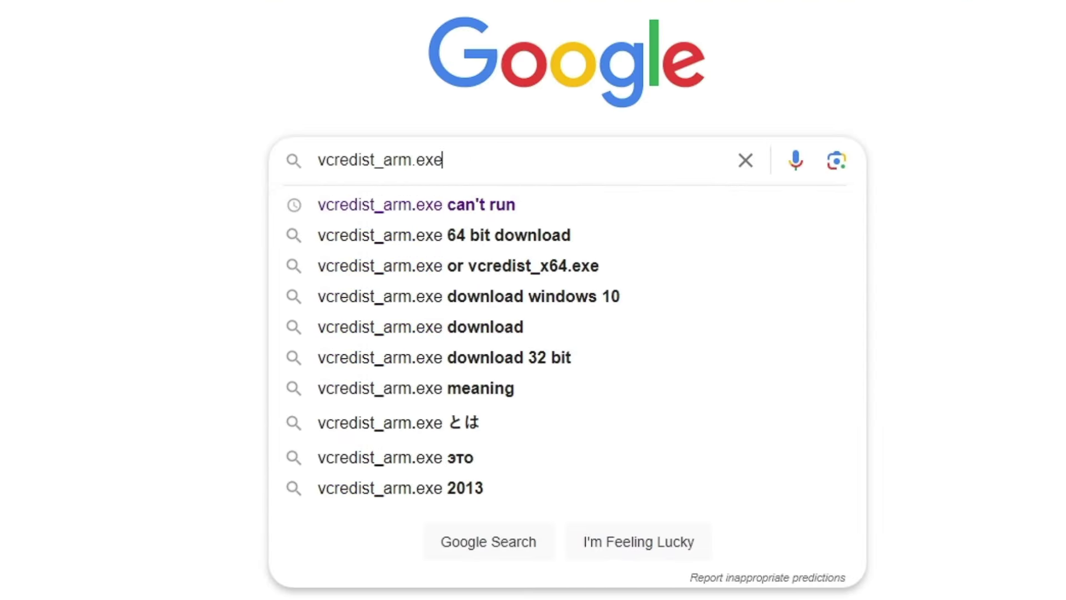
key("Left")
key("Left")
key("Left")
key("Left")
key("Left")
key("Left")
key("Left")
key("Left")
key("Left")
key("Left")
key("Left")
key("Left")
key("Left")
key("Left")
type("downloa")
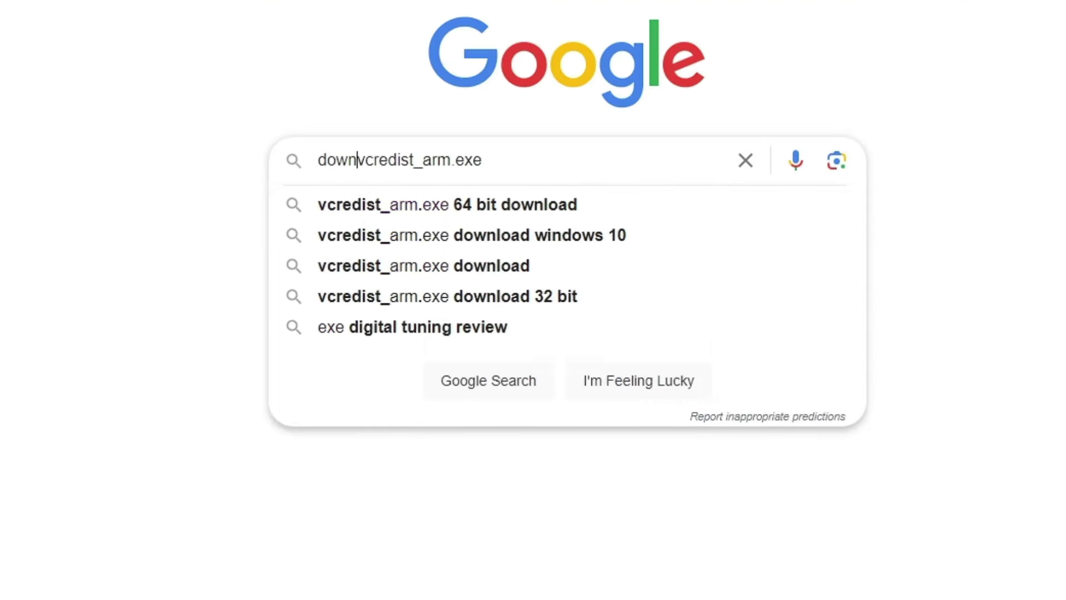
type("d")
key("Return")
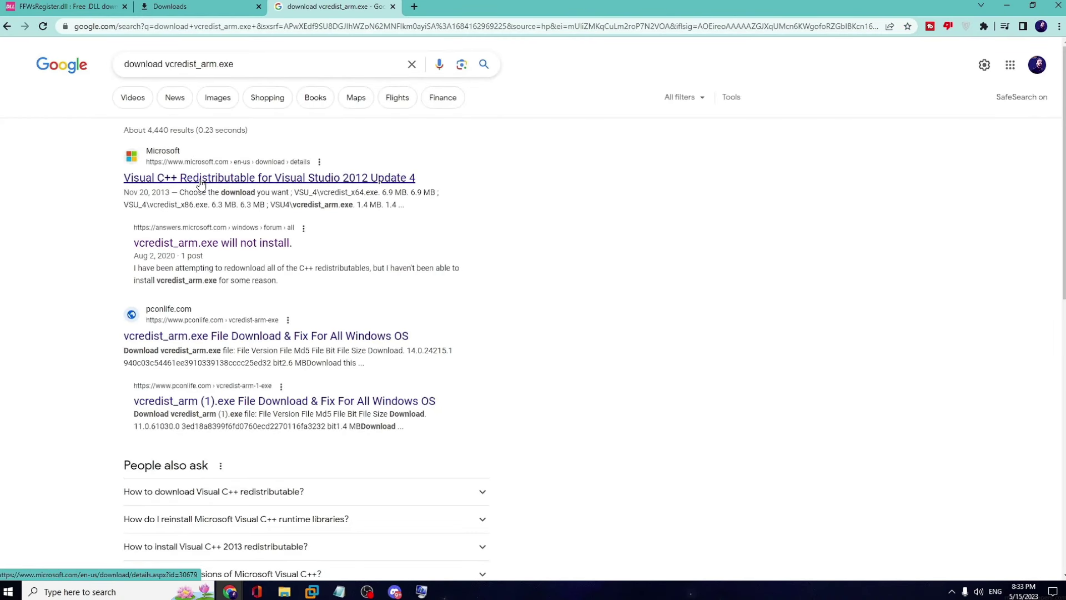
left_click(200, 182)
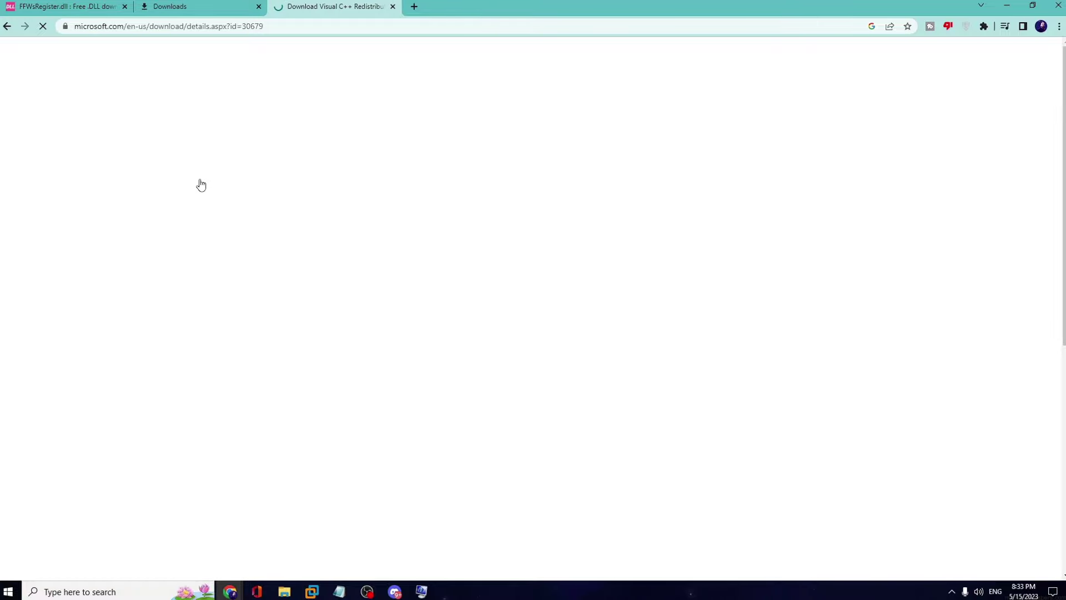
scroll(214, 203, "down", 2)
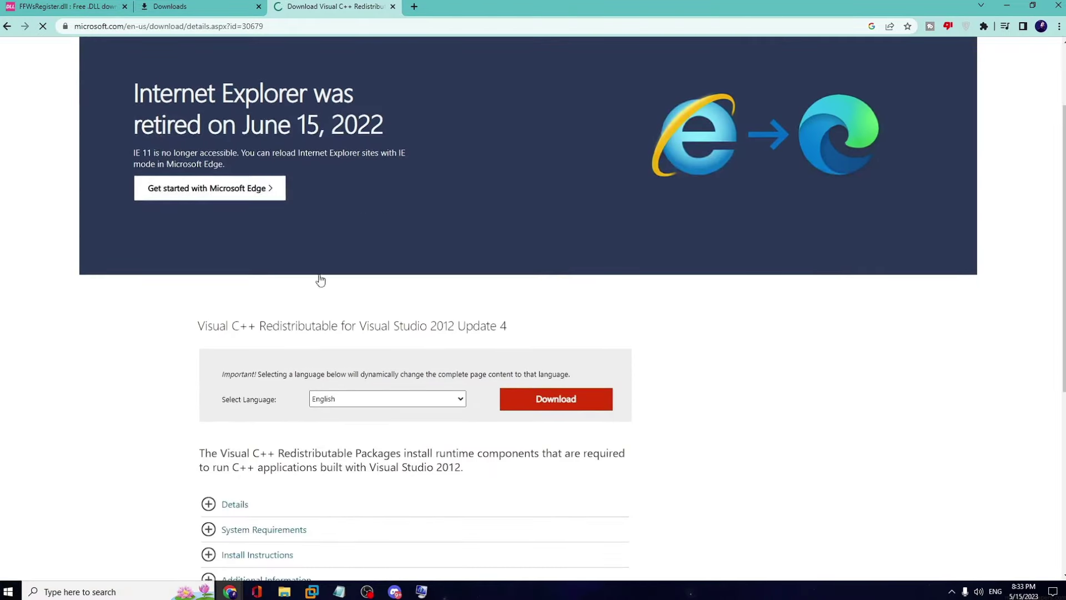
- Download VSU_4\vcredist_x64.exe from the Visual C++ 2012 download page
left_click(543, 400)
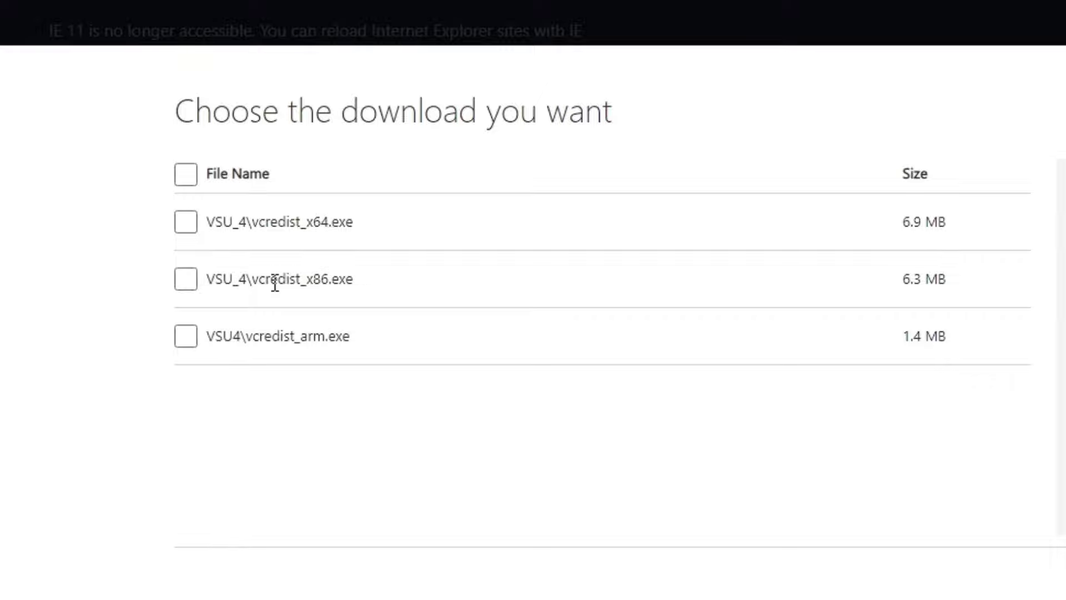
left_click(186, 222)
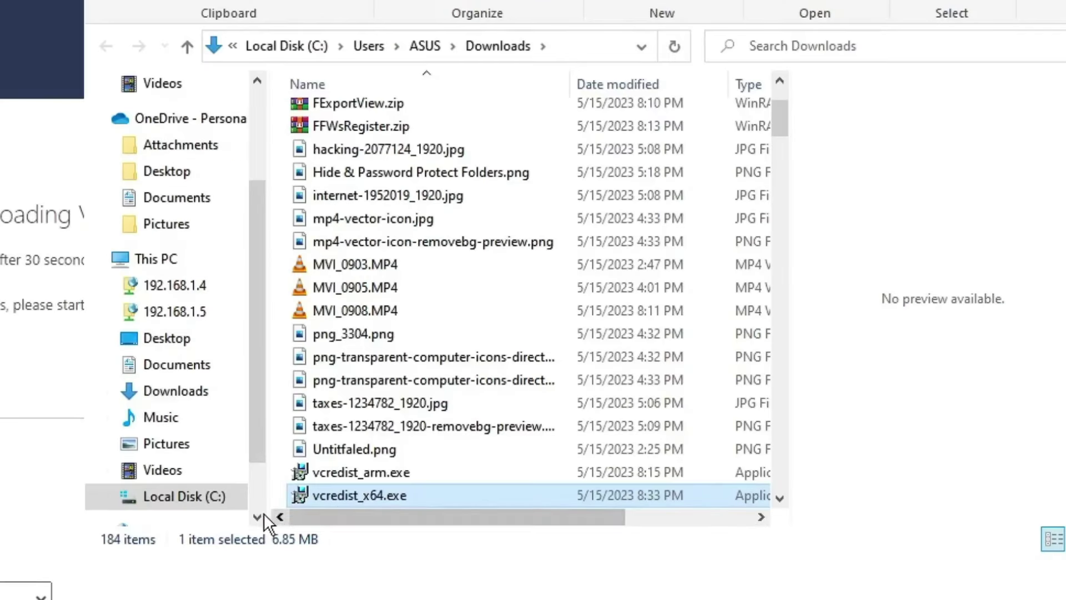
- Try running vcredist_x64.exe from Downloads, then cancel the Security Warning
scroll(346, 505, "down", 1)
scroll(345, 505, "down", 1)
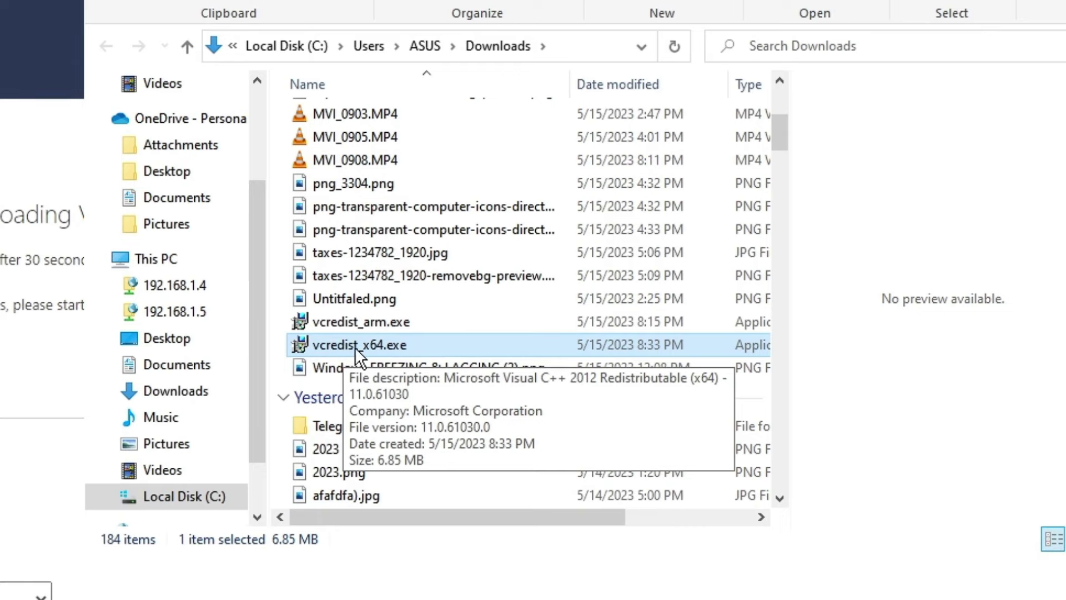
double_click(358, 346)
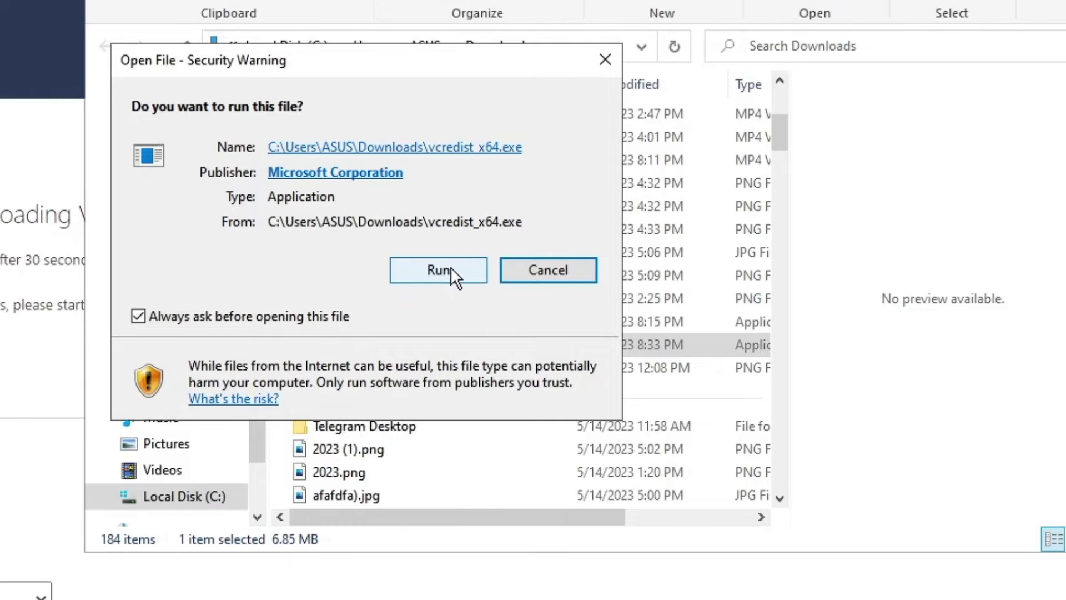
left_click(533, 265)
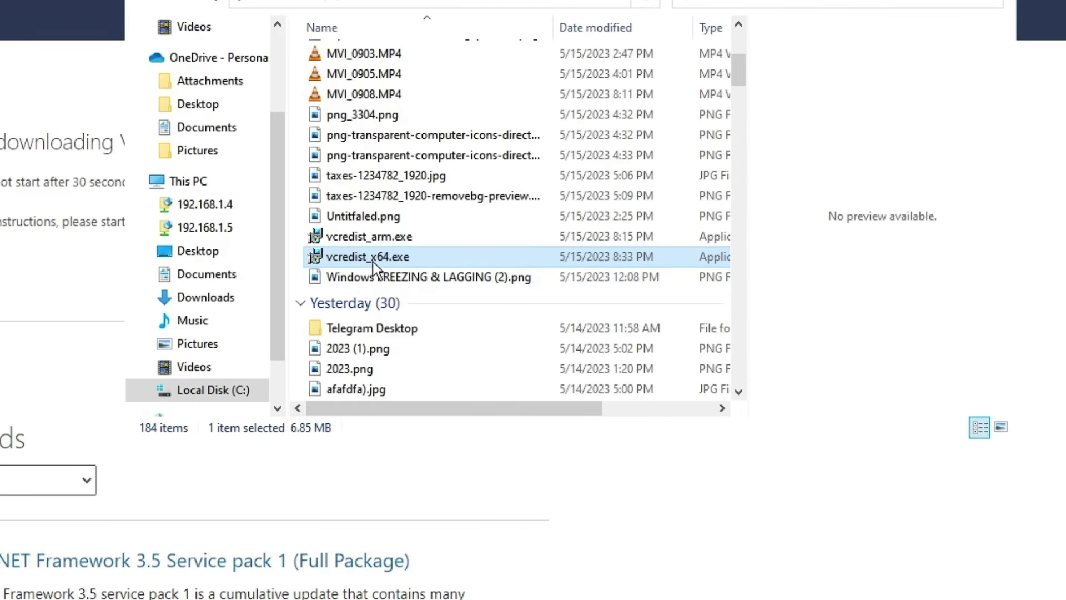
- Show the Compatibility tab of vcredist_x64.exe's Properties
right_click(365, 258)
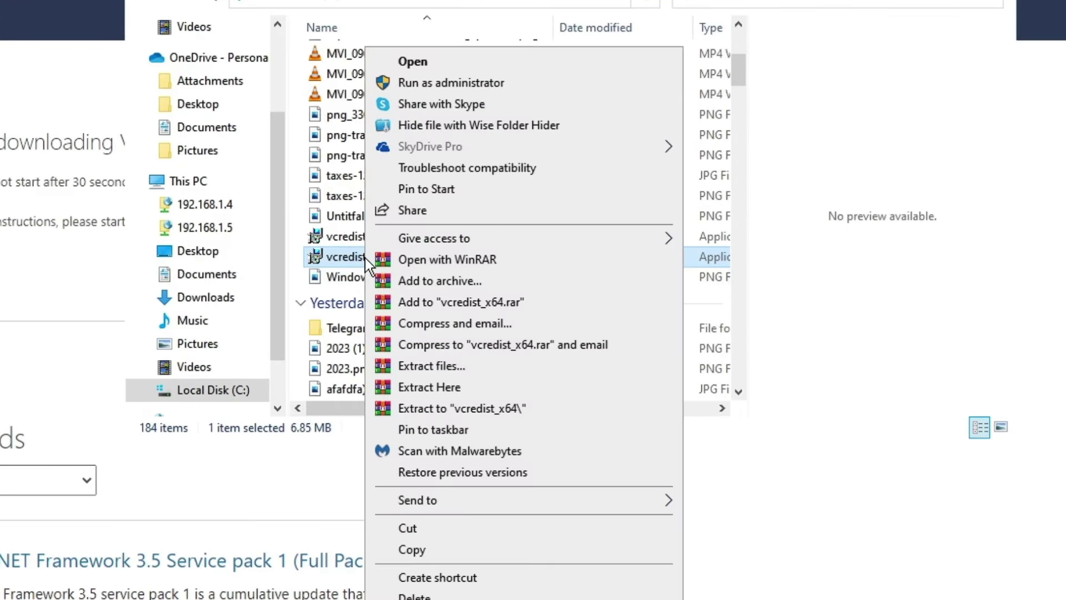
left_click(417, 599)
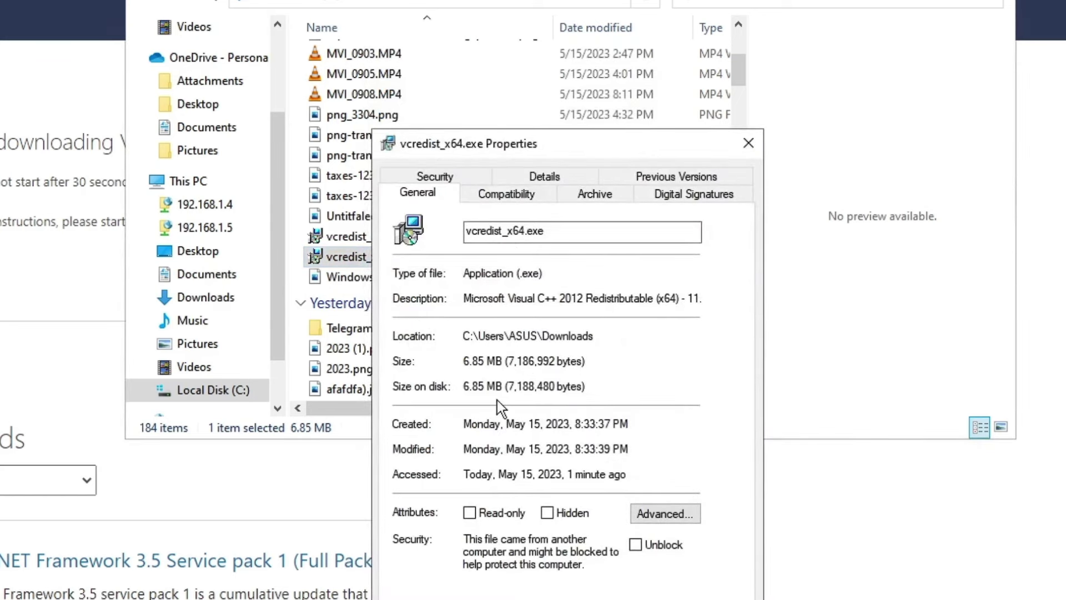
left_click_drag(554, 134, 499, 3)
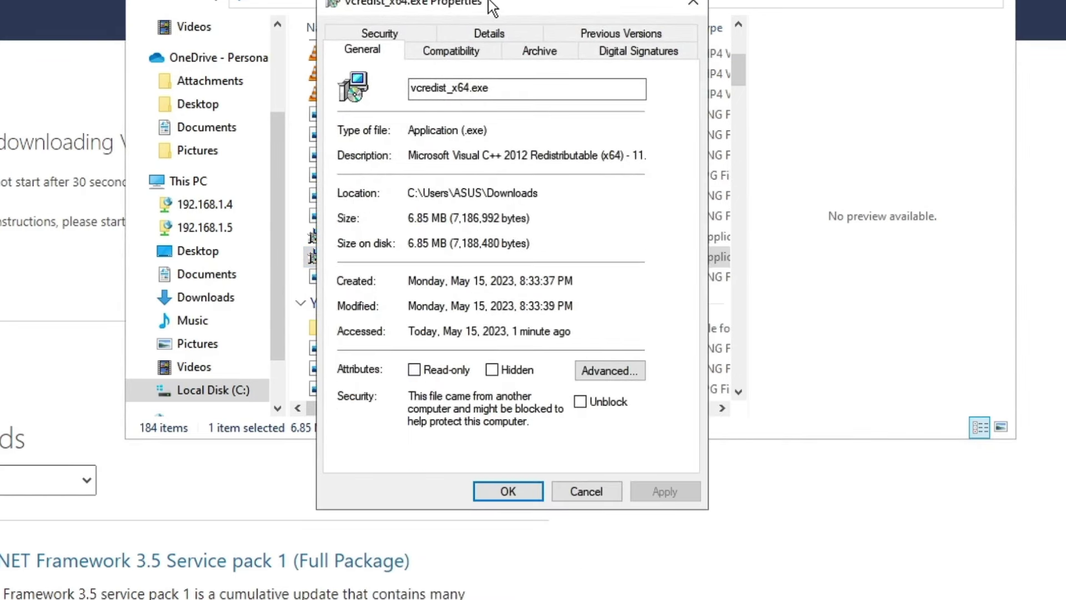
left_click(472, 53)
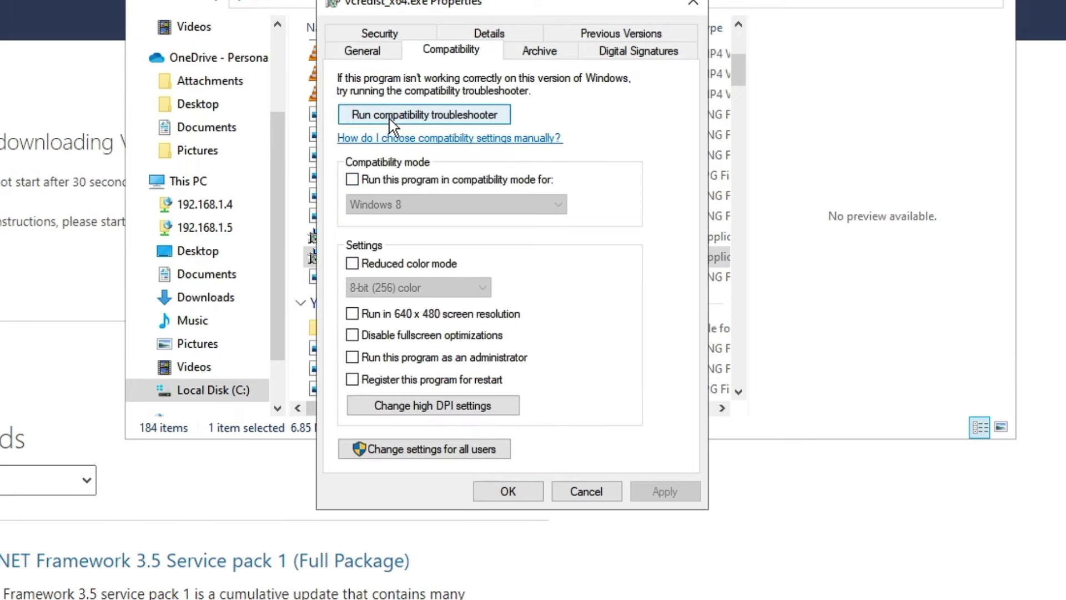
- Run the compatibility troubleshooter with recommended settings, save them for the program, and close it
left_click(451, 114)
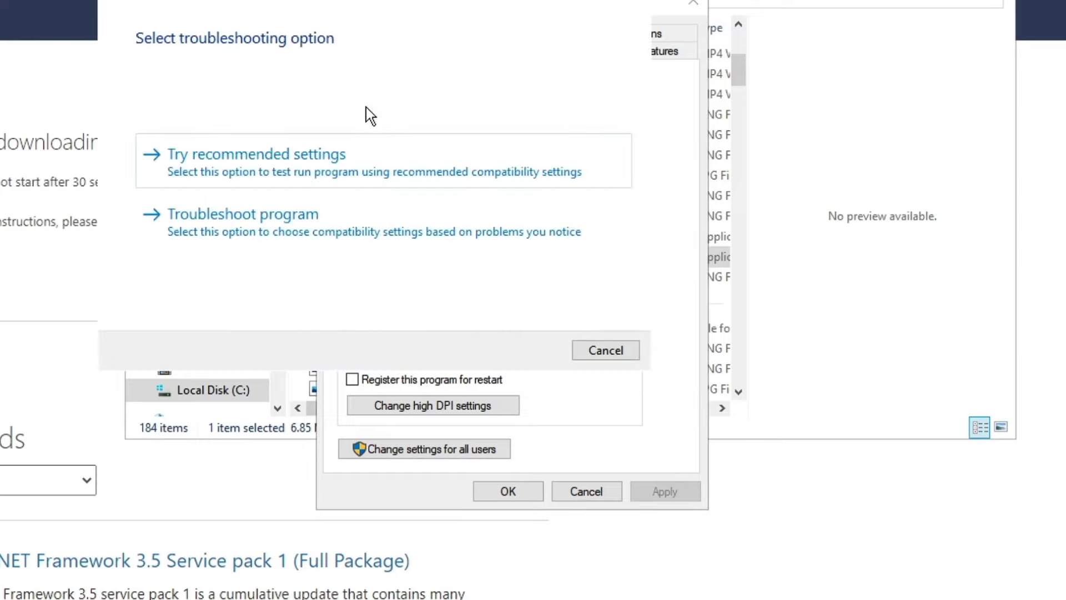
left_click(268, 161)
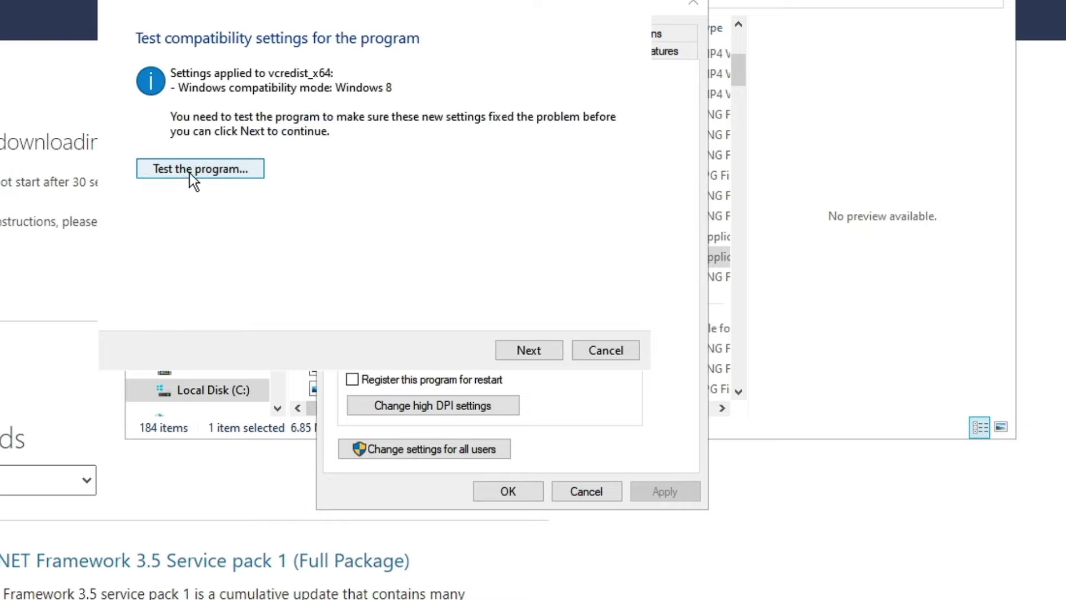
left_click(192, 172)
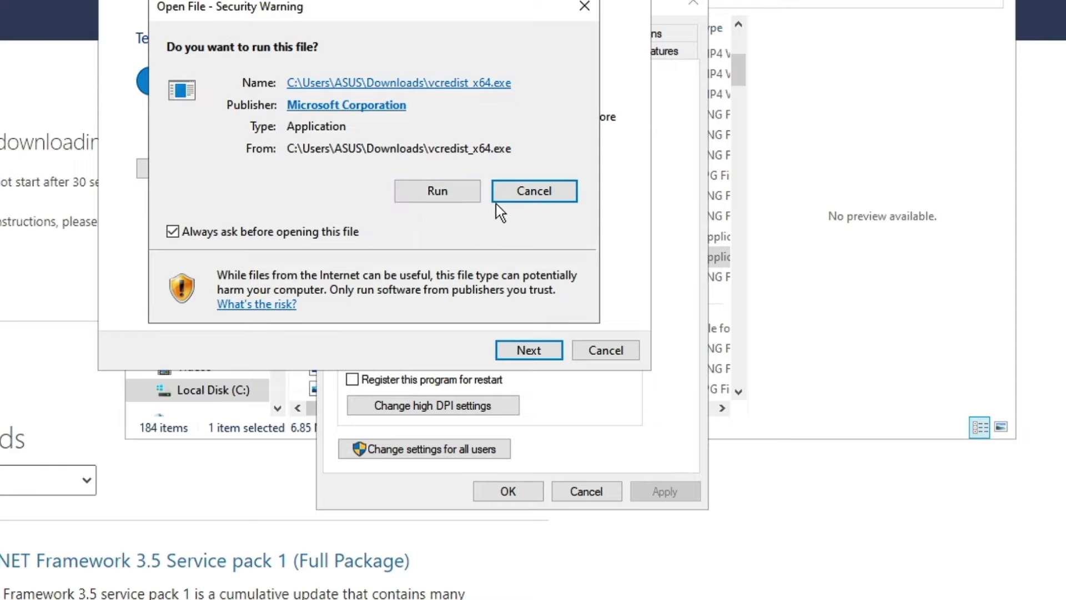
left_click(540, 191)
left_click(528, 351)
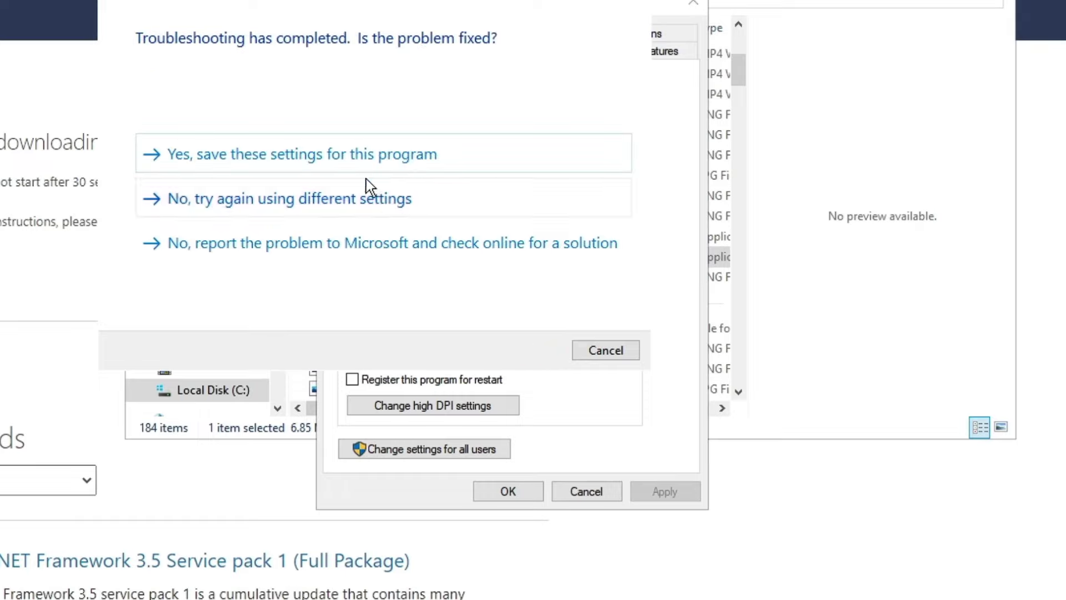
left_click(369, 159)
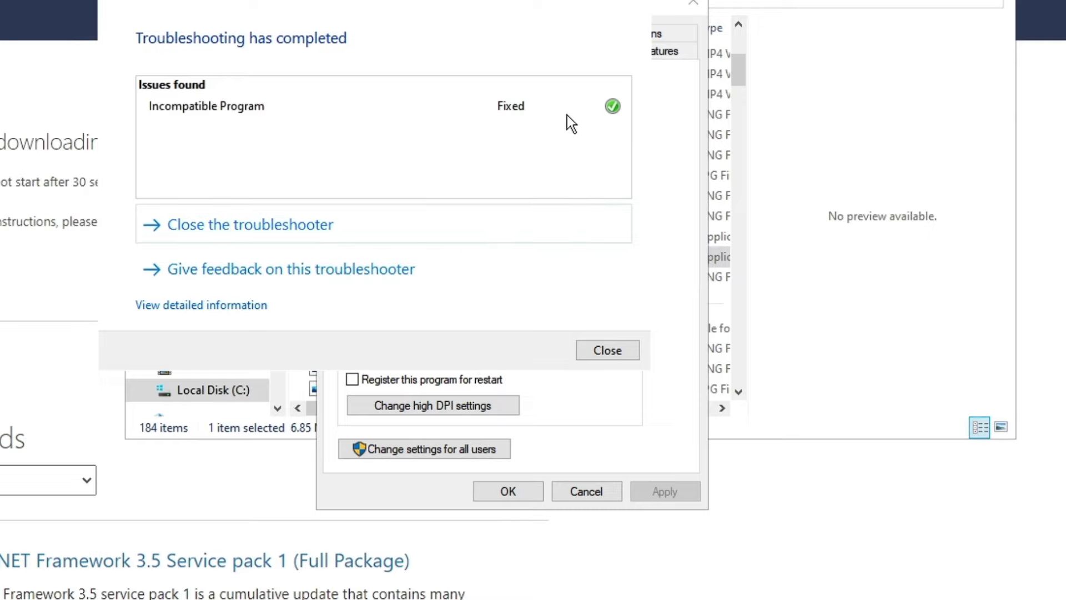
left_click(597, 349)
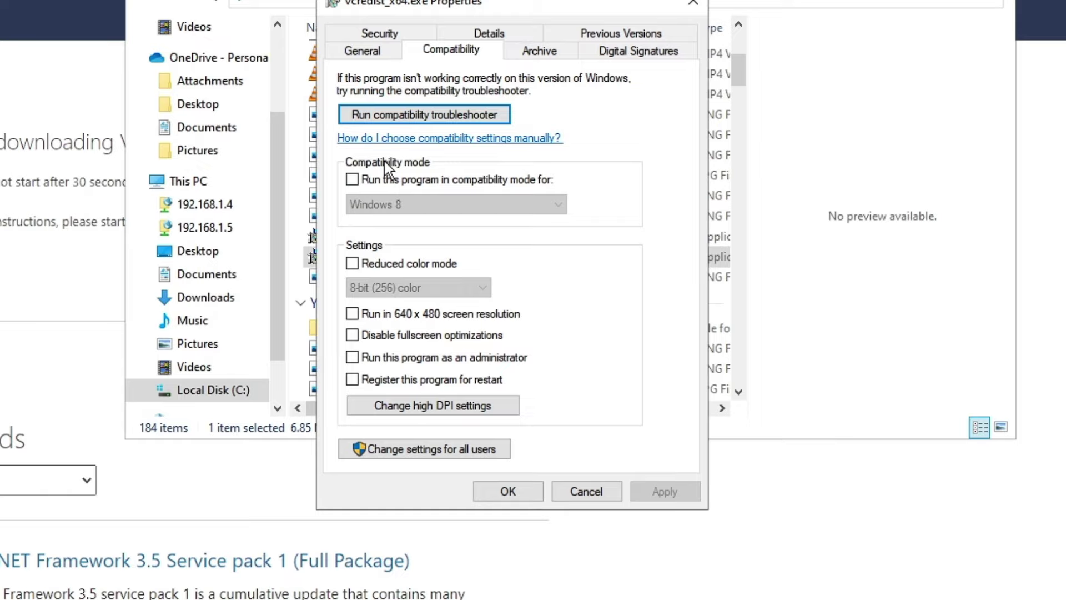
- Set vcredist_x64.exe to run in Windows 8 compatibility mode, apply, and close Properties
left_click(355, 183)
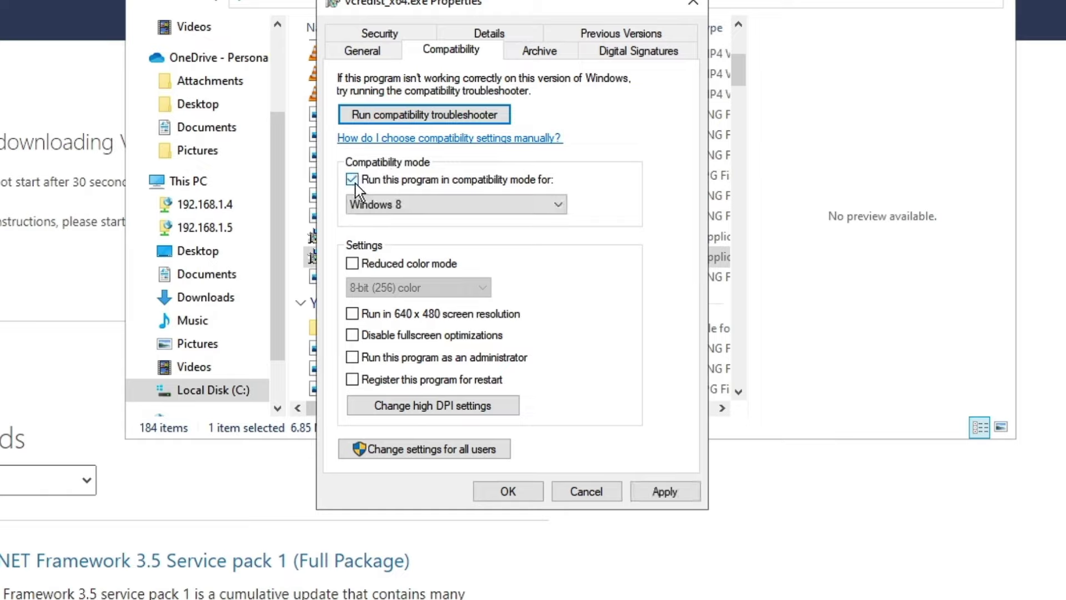
left_click(422, 206)
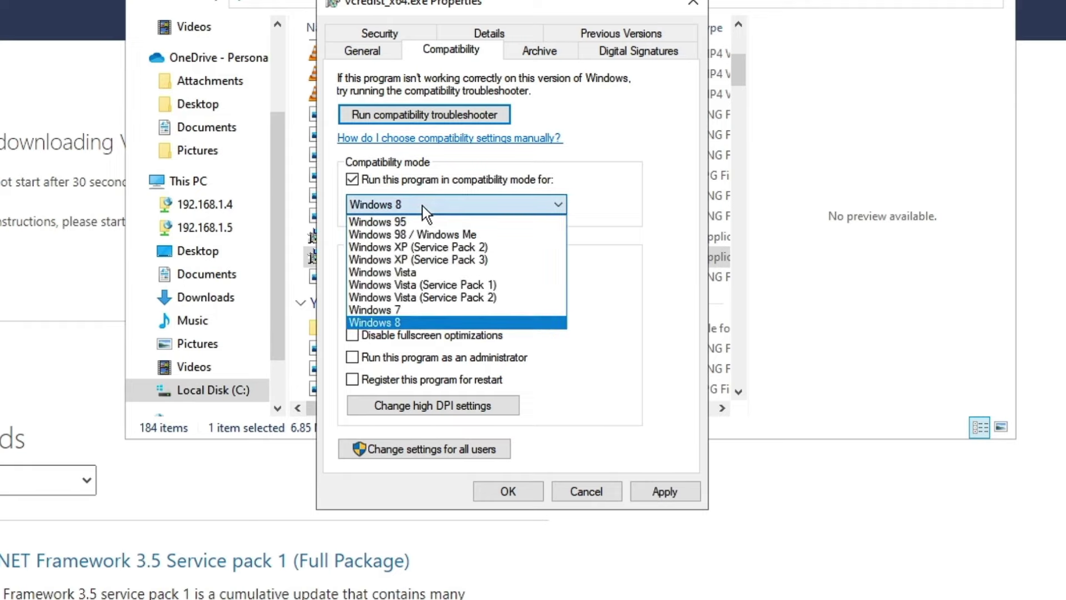
left_click(393, 324)
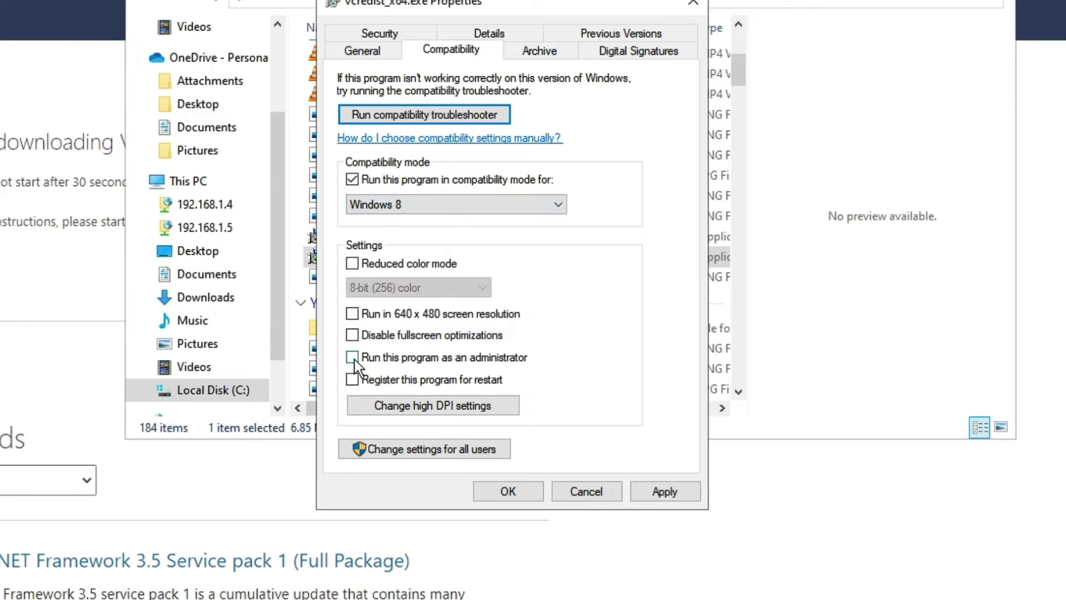
left_click(651, 491)
left_click(511, 493)
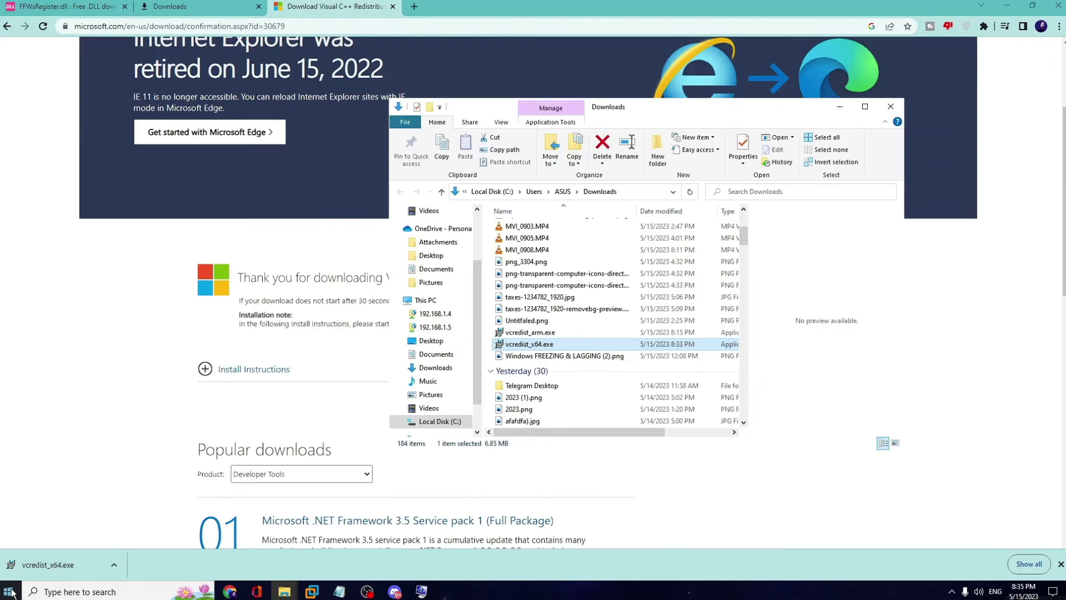
- Switch Developer Mode on in Settings' developer page and confirm with Yes
right_click(8, 590)
left_click(43, 479)
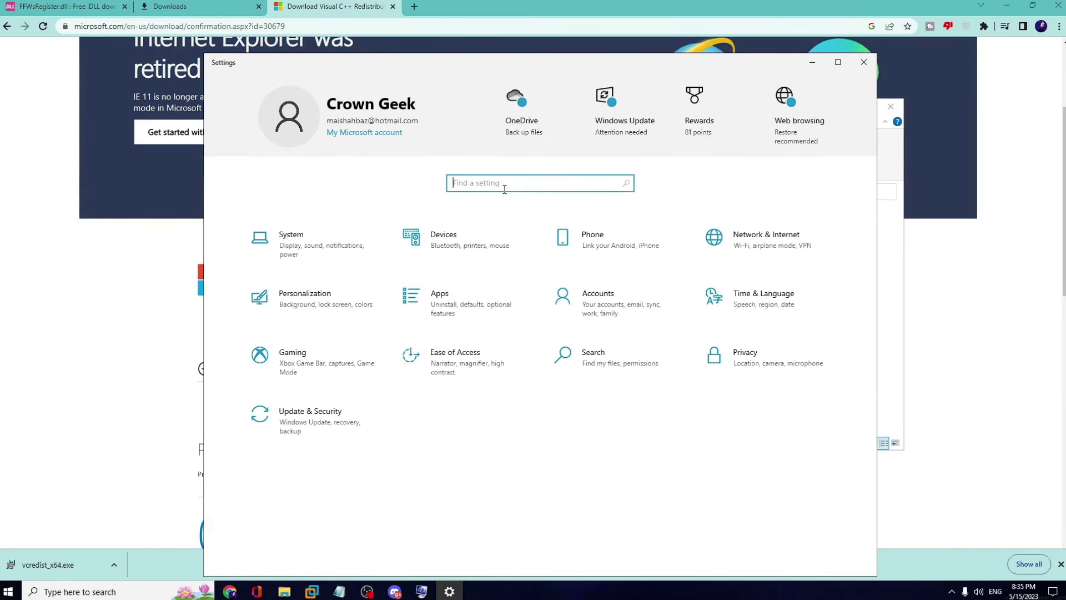
type("developer")
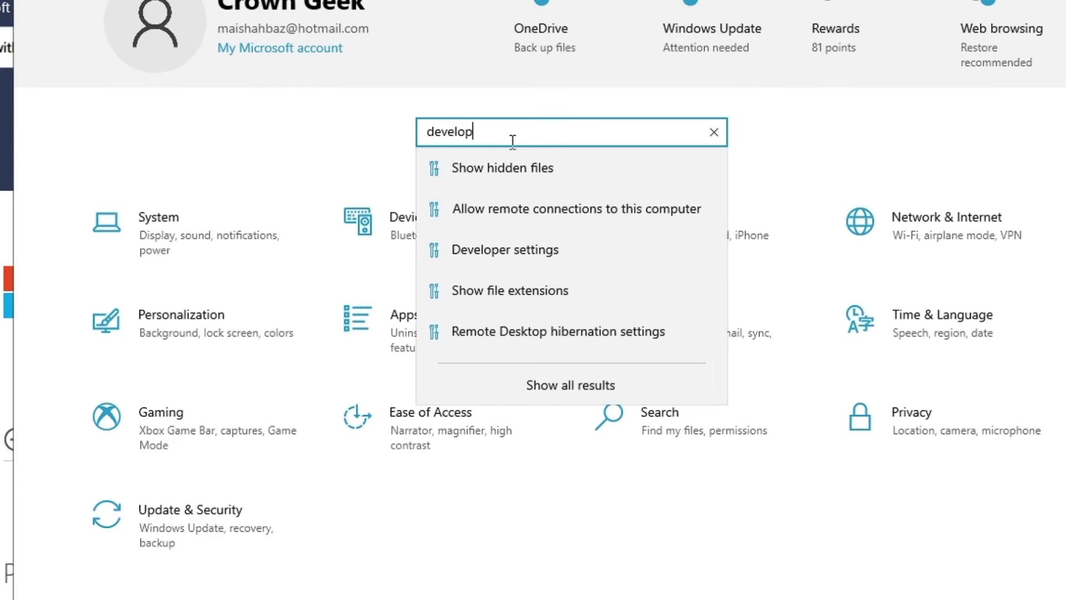
left_click(521, 261)
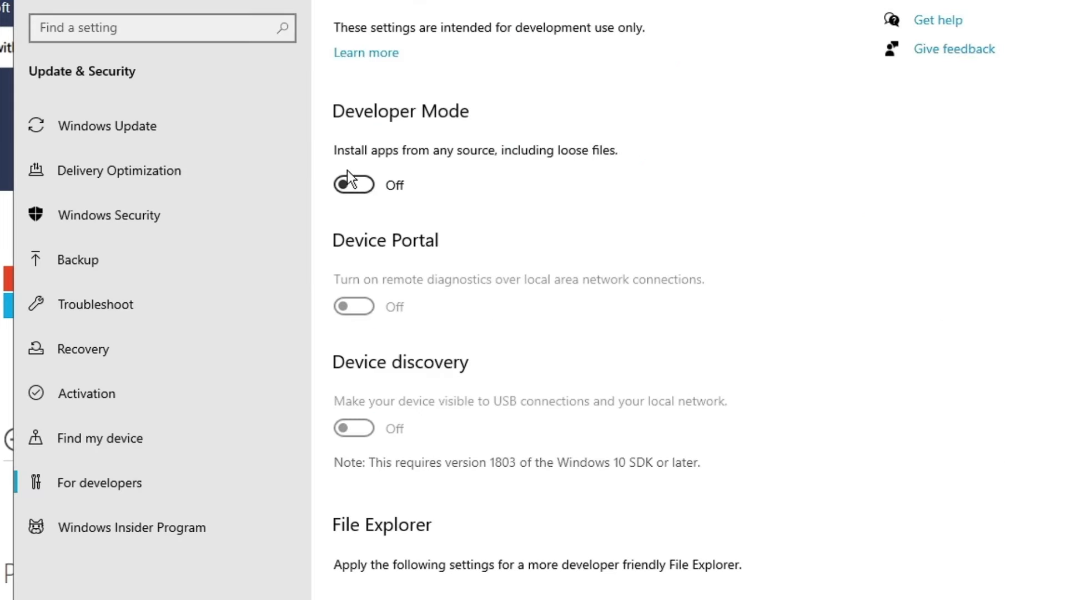
left_click(365, 187)
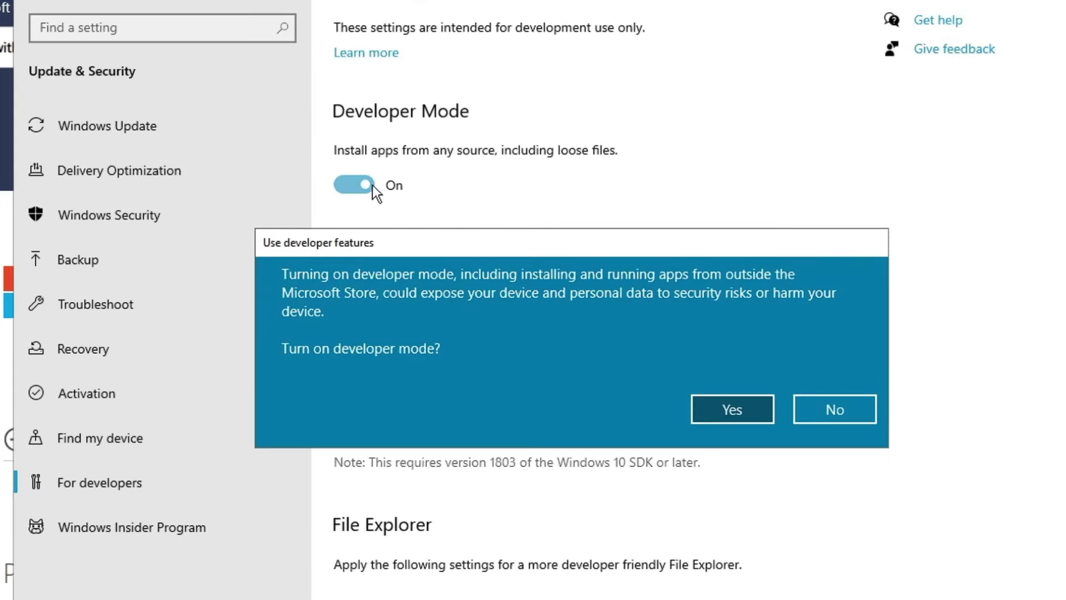
left_click(698, 401)
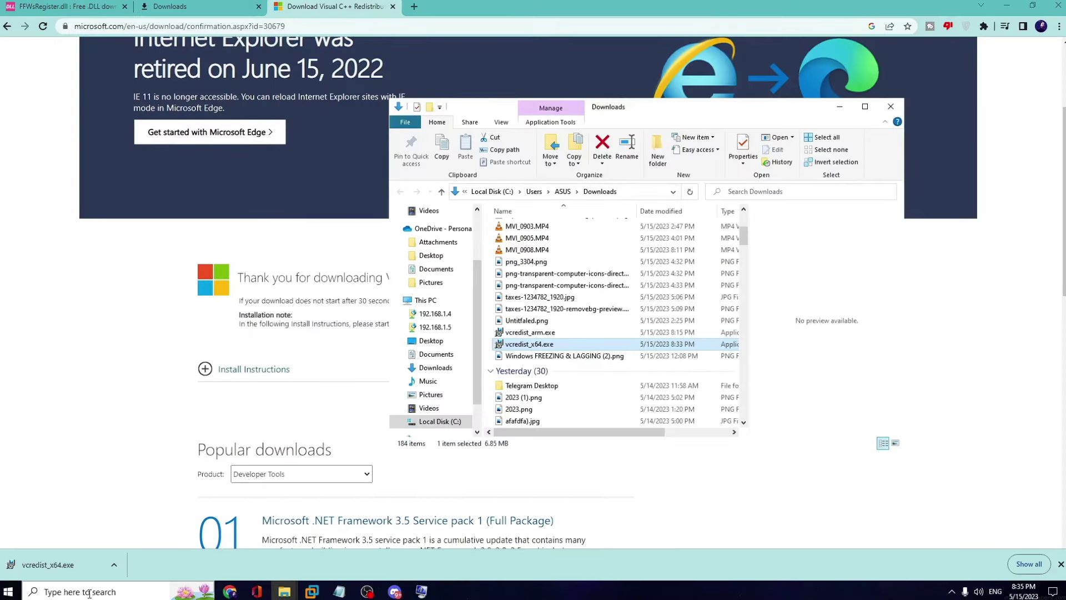
- Drag the User Account Control slider down to Never notify and save with OK
left_click(89, 593)
type("user")
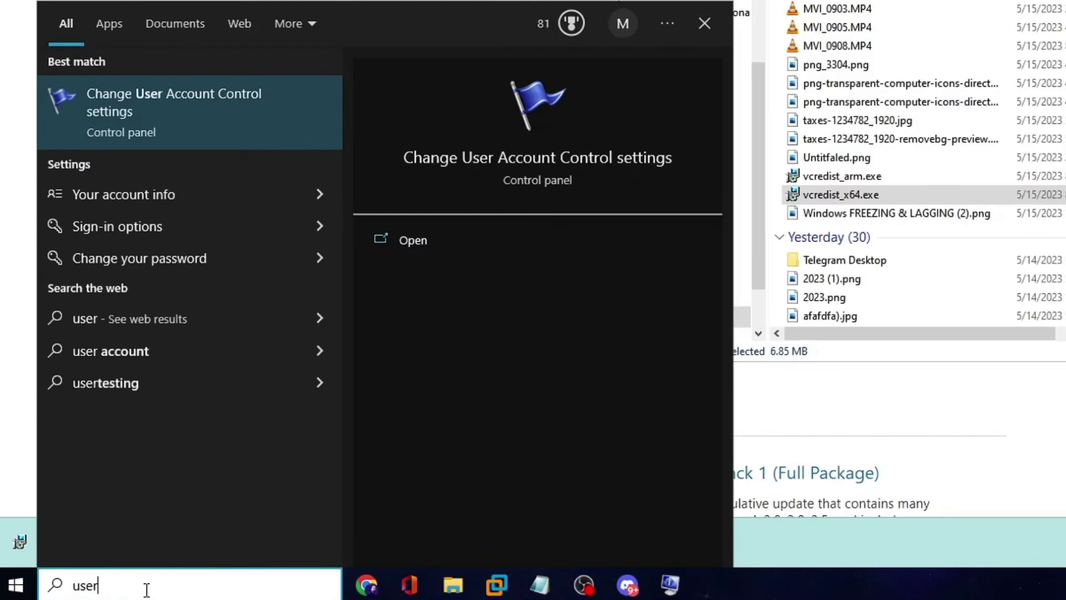
type(" acc")
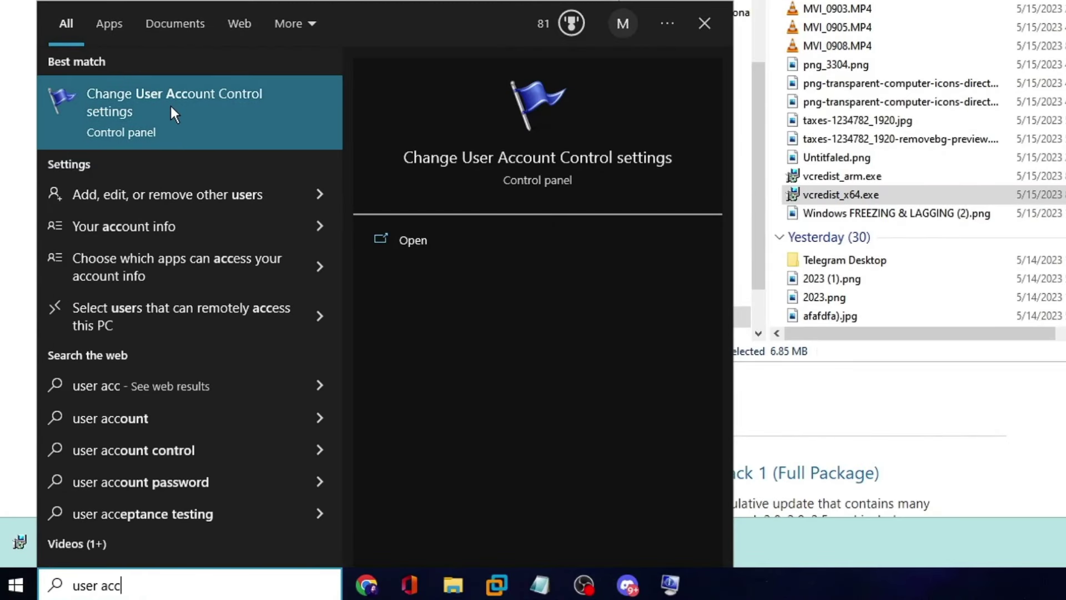
left_click(218, 119)
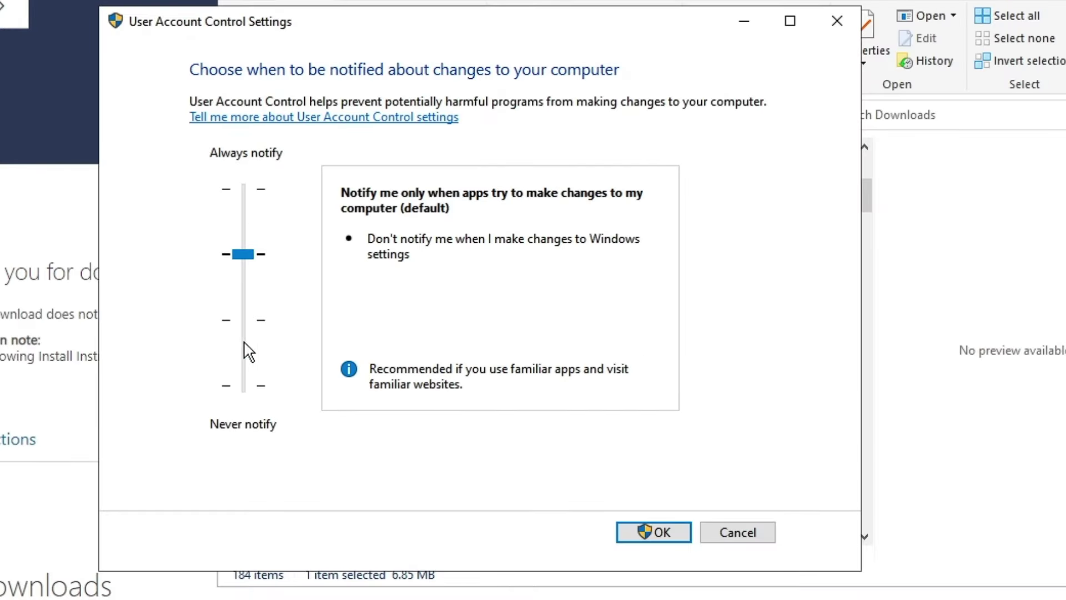
left_click_drag(247, 256, 245, 388)
left_click(650, 532)
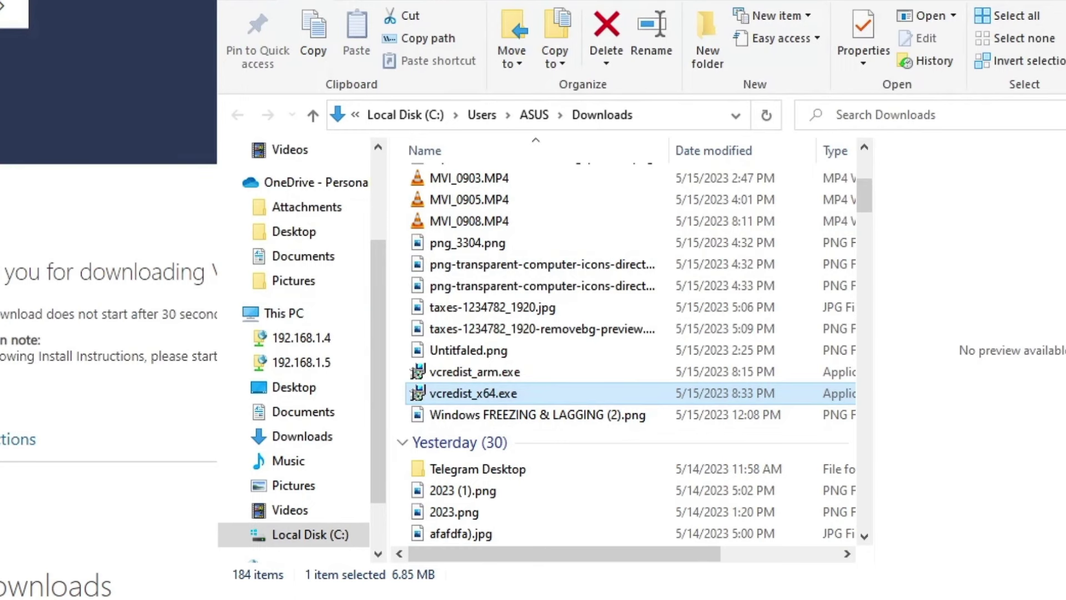
- Turn off Check apps and files under Windows Security's reputation-based protection settings
left_click(99, 592)
type("w")
type("ind")
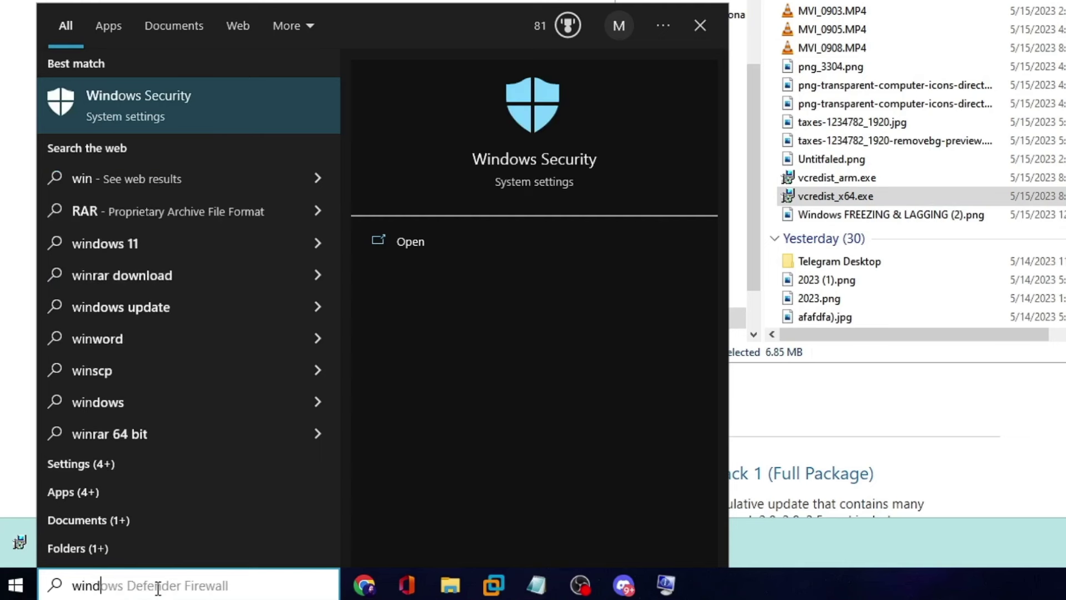
type("ows sec")
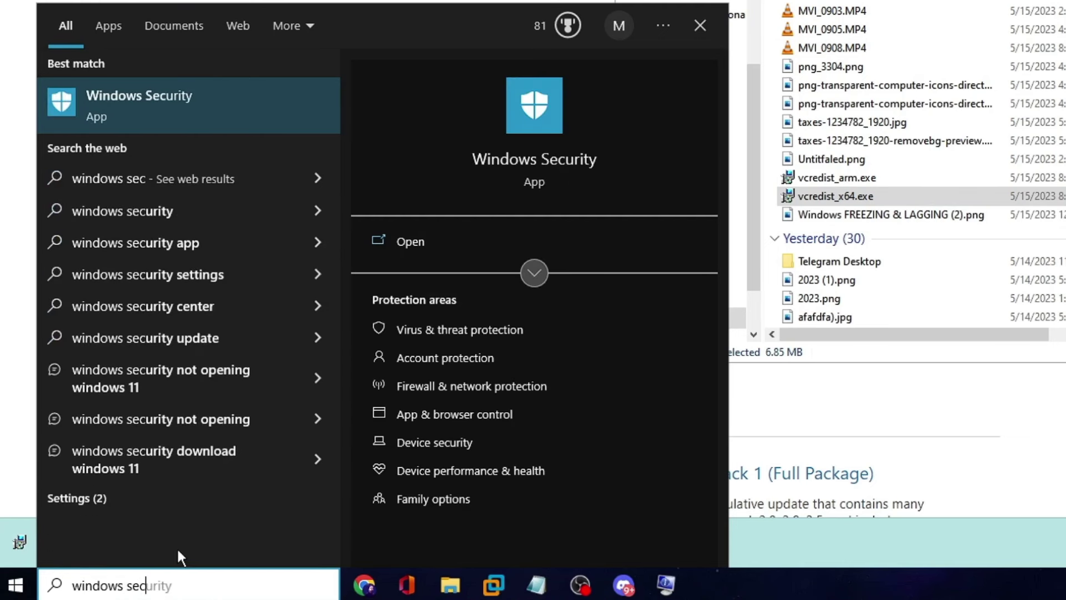
left_click(188, 106)
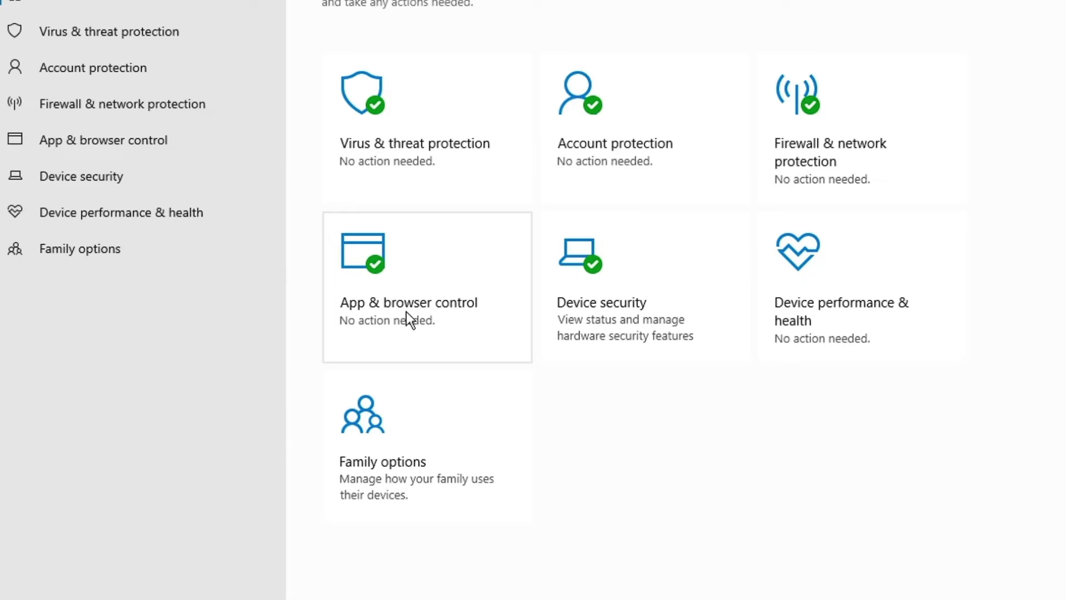
left_click(406, 311)
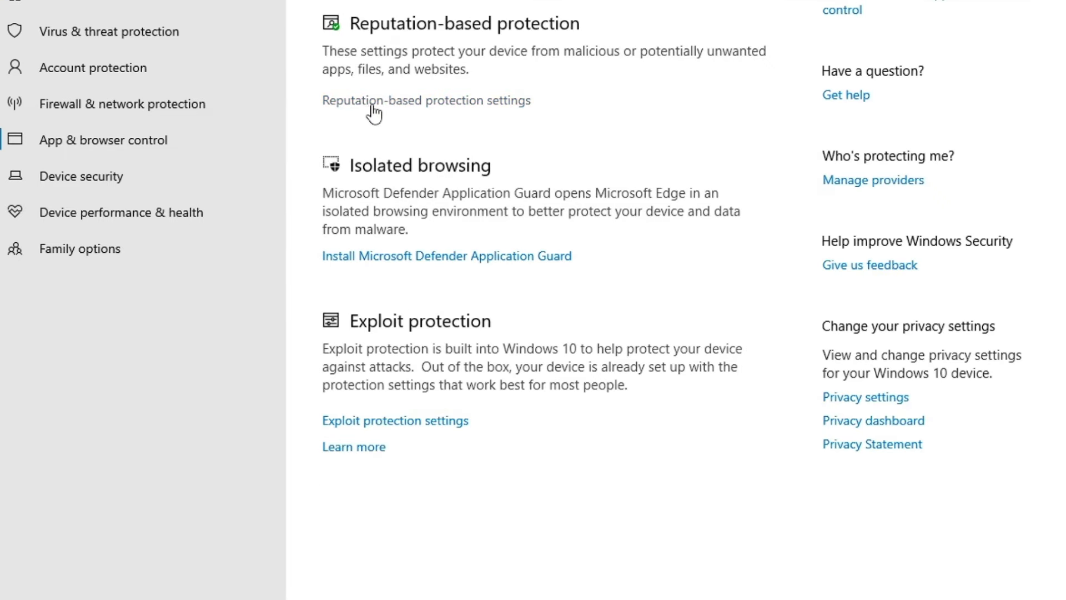
left_click(469, 101)
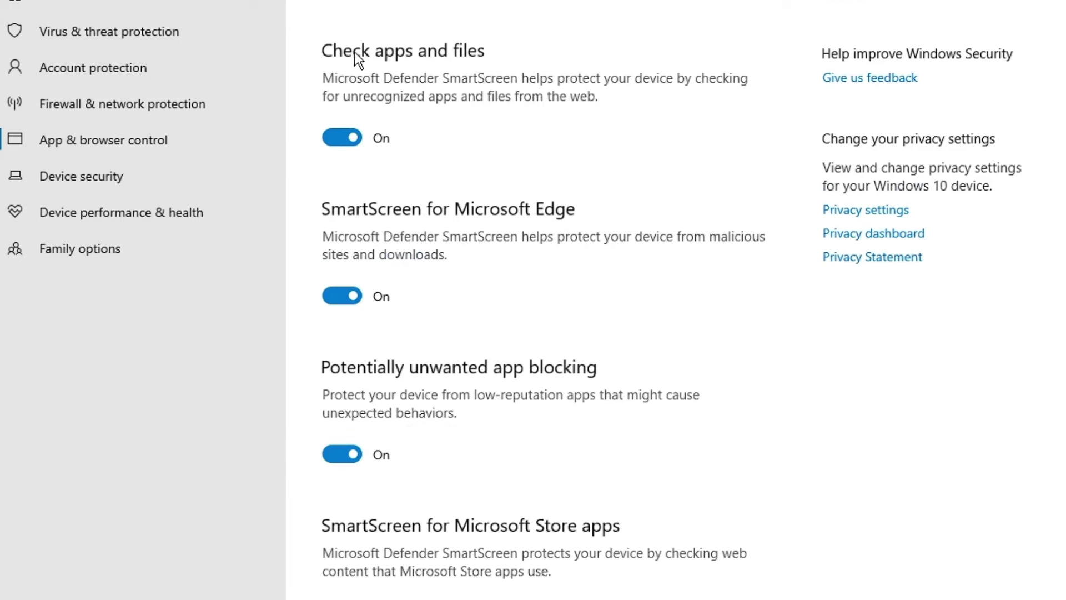
left_click(357, 141)
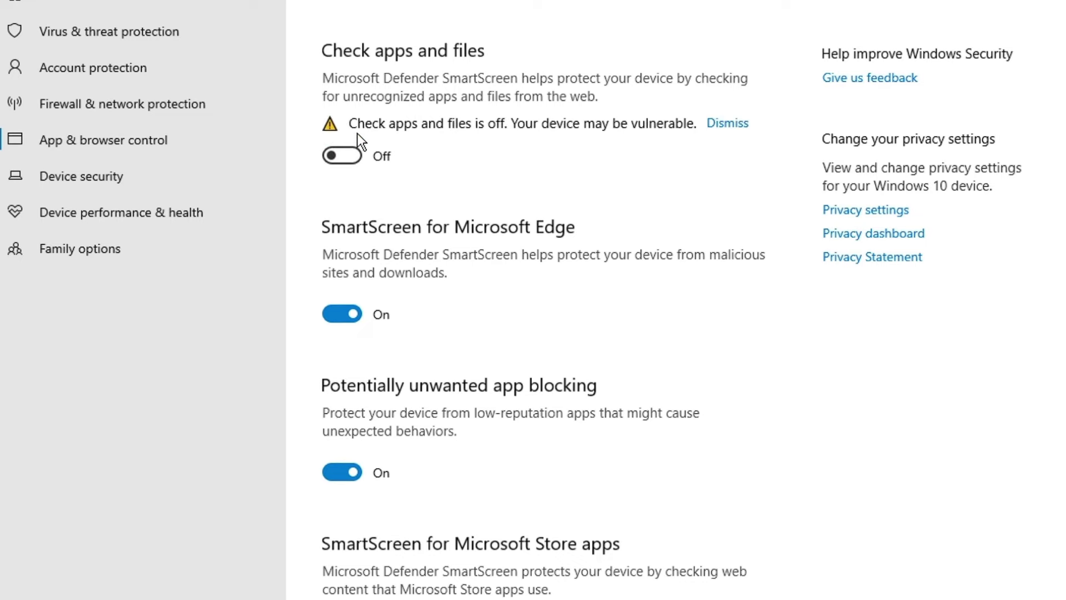